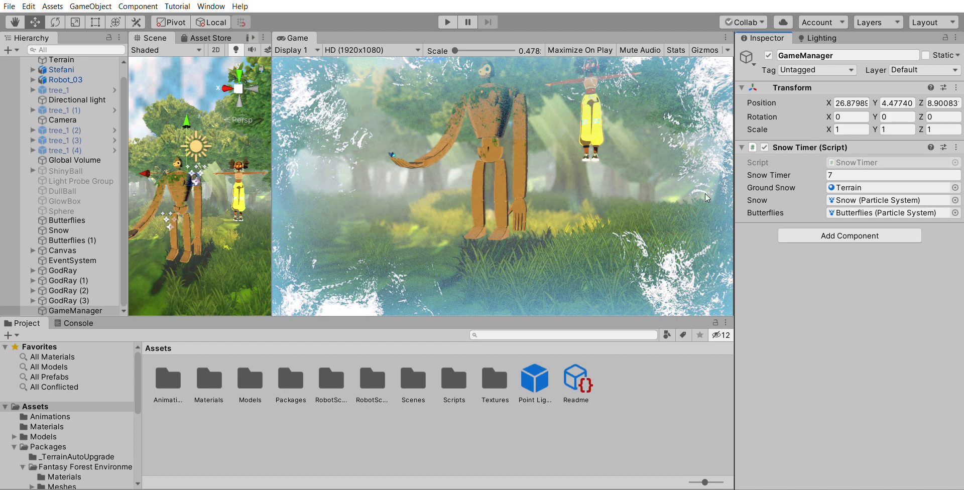
left_click_drag(223, 197, 259, 216, "alt")
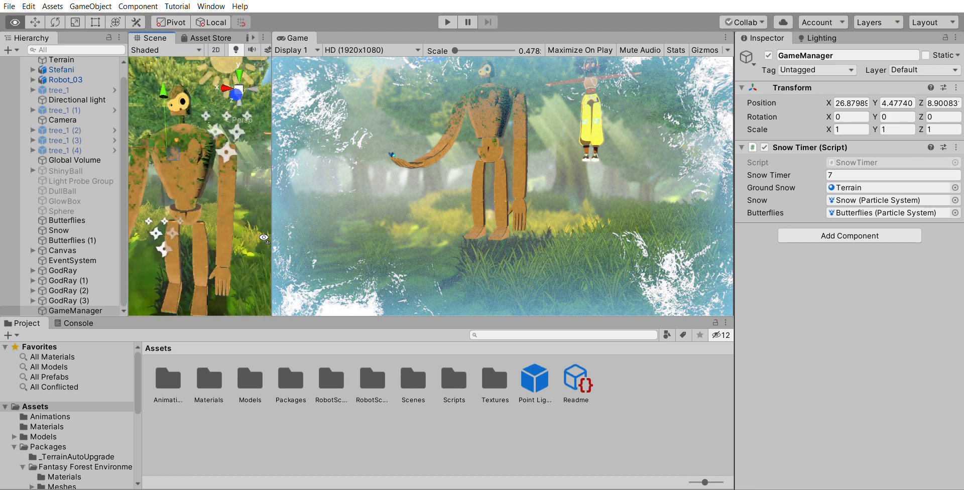
right_click_drag(274, 216, 221, 236)
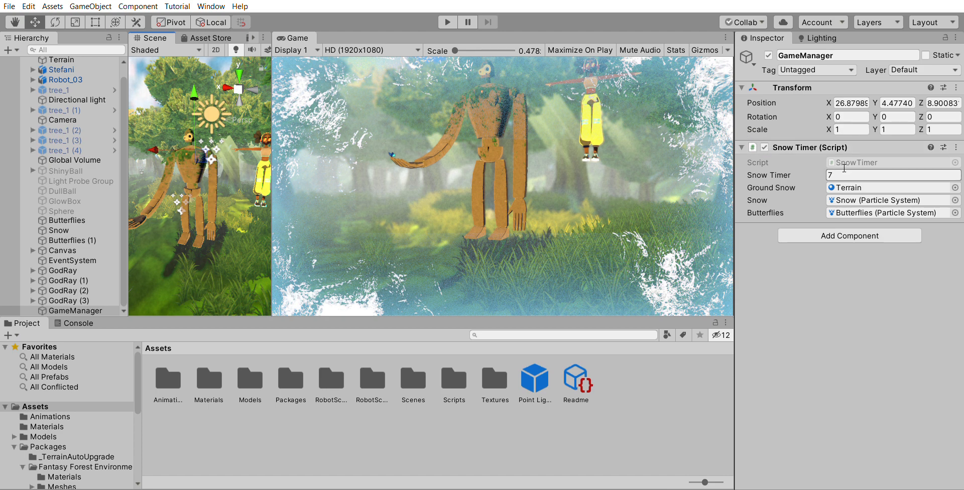
right_click_drag(216, 221, 255, 159)
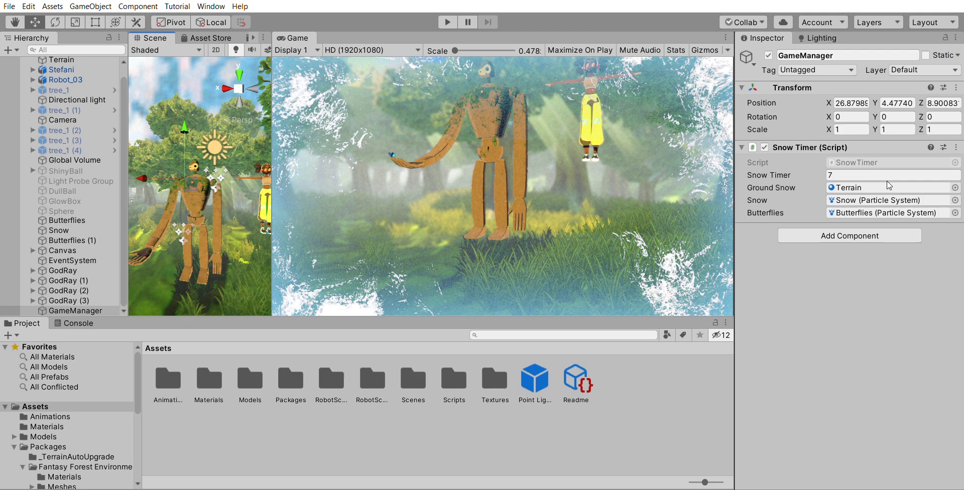
Step: Run the scene in play mode and review the Renderer module settings of the Butterflies (1) particle system
left_click(447, 23)
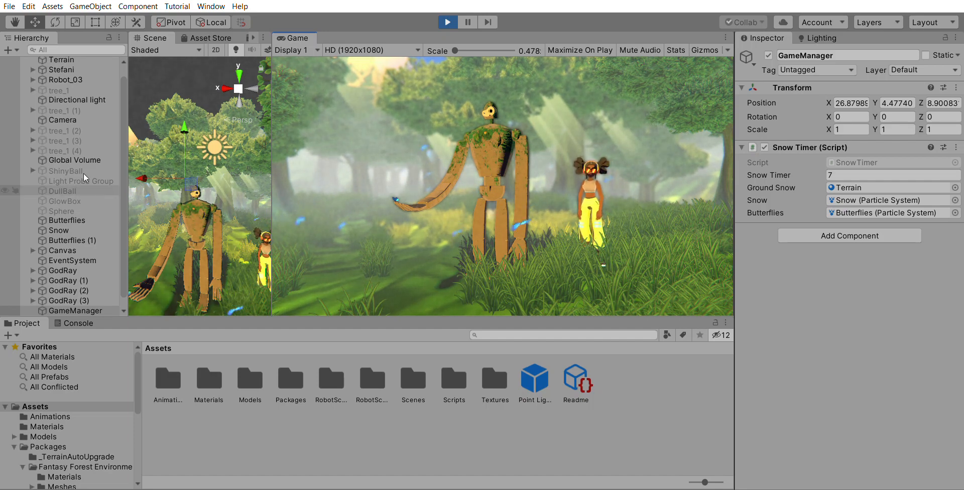
scroll(83, 193, "down", 1)
left_click(90, 229)
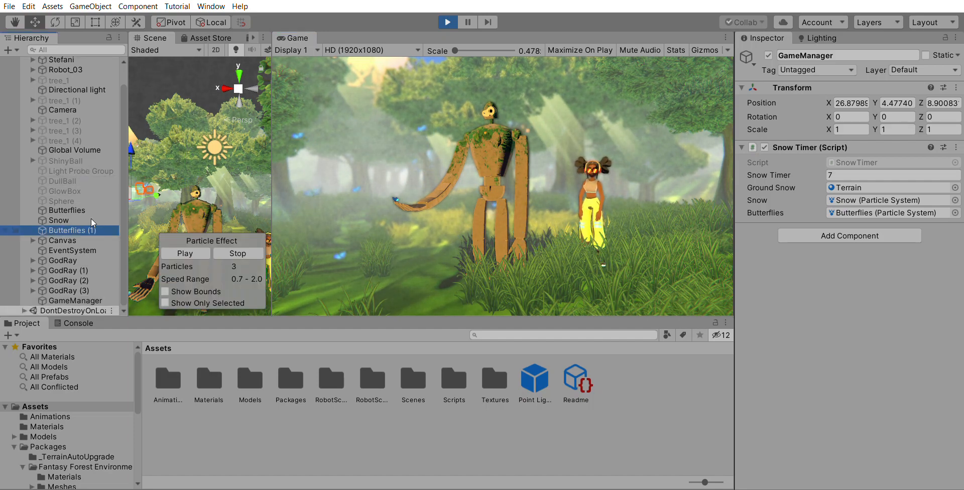
scroll(759, 188, "down", 10)
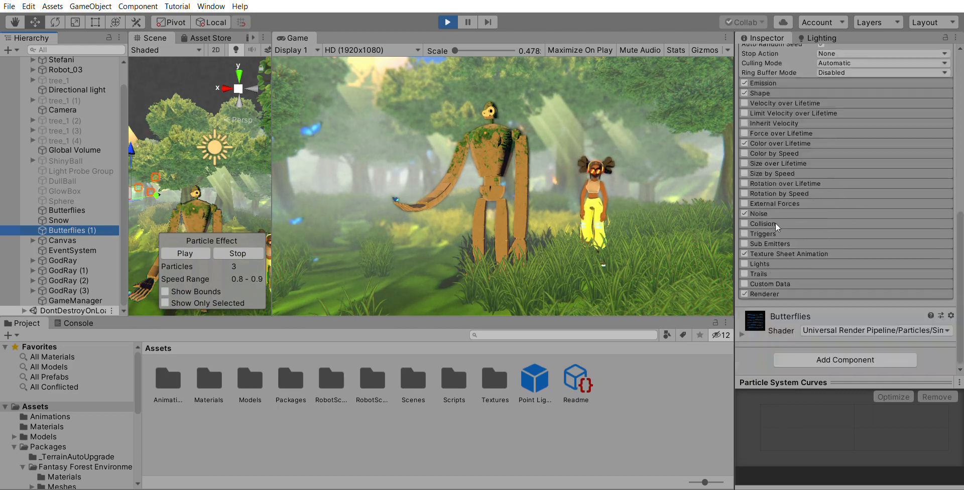
left_click(783, 293)
scroll(794, 251, "down", 7)
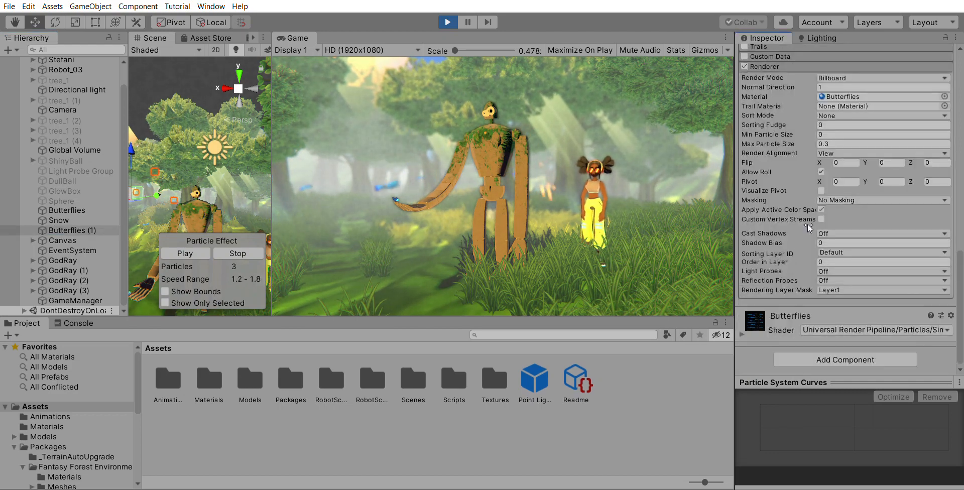
scroll(833, 176, "up", 4)
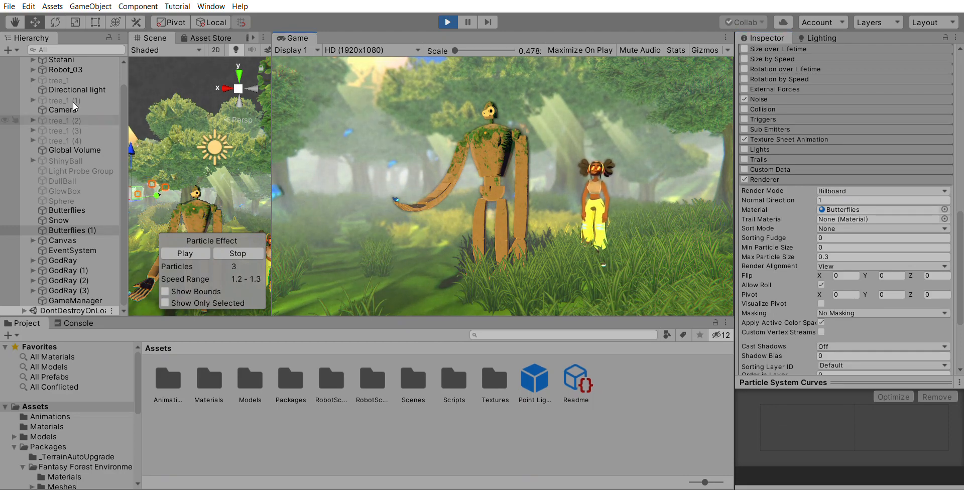
Step: Enable the Simple Camera Controller script on the Camera and fly the game view closer to the characters
scroll(76, 113, "up", 2)
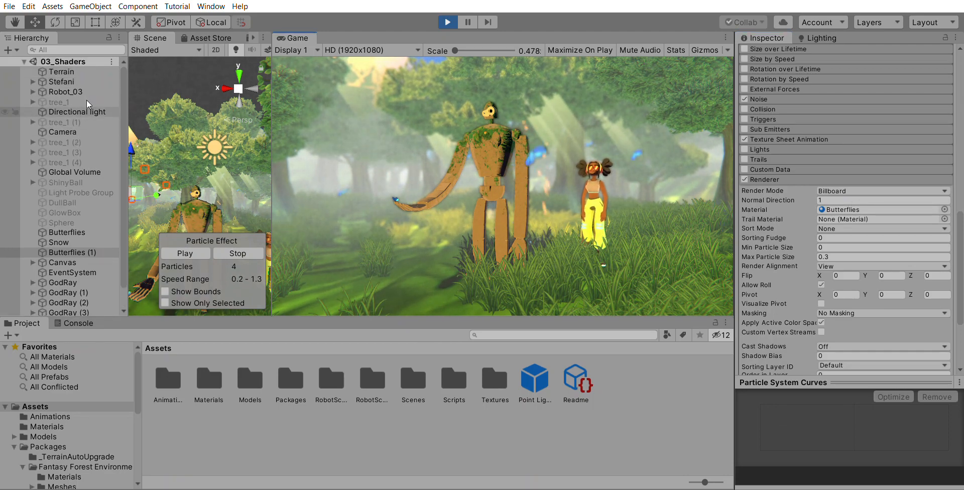
left_click(80, 132)
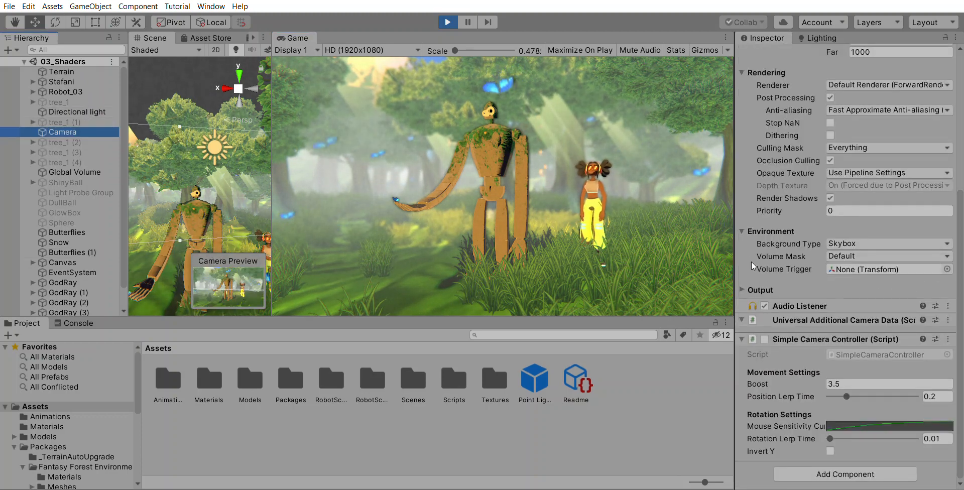
left_click(764, 339)
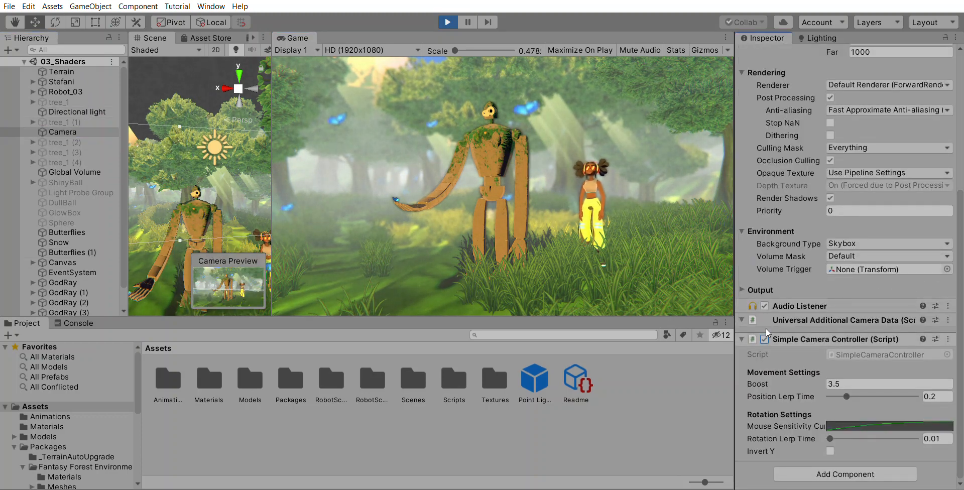
right_click_drag(498, 229, 505, 228)
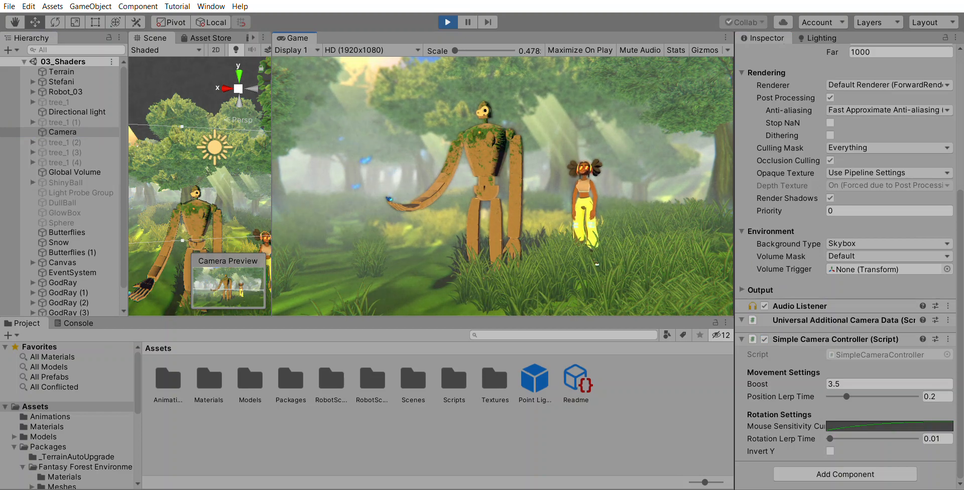
mouse_move(549, 198)
right_mouse_down()
mouse_move(493, 205)
mouse_move(593, 206)
mouse_move(581, 194)
mouse_move(570, 30)
mouse_move(558, 191)
mouse_move(570, 179)
mouse_move(570, 61)
mouse_move(570, 165)
mouse_move(622, 103)
mouse_move(610, 201)
mouse_move(545, 211)
right_mouse_up()
key("w")
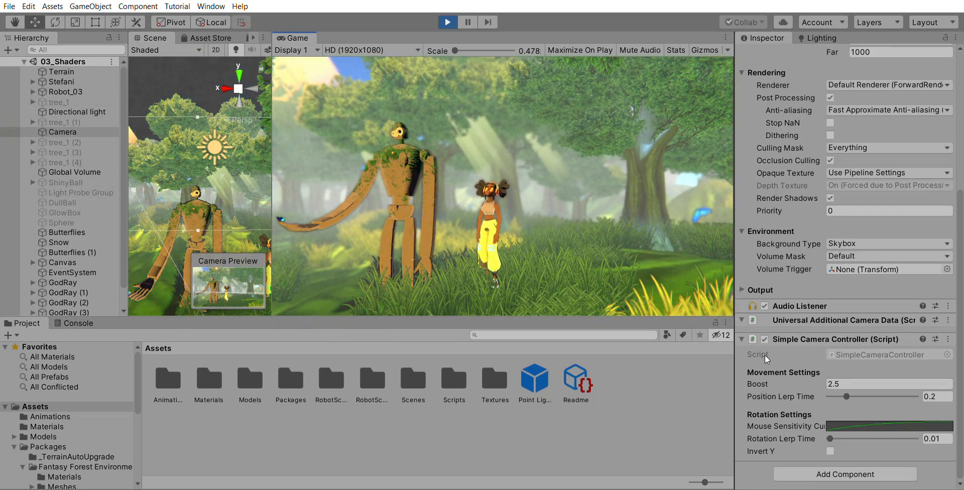
Step: Lower the camera controller's Boost to 1.1 and tilt the game view slightly upward
scroll(535, 235, "down", 5)
right_click_drag(681, 225, 678, 211)
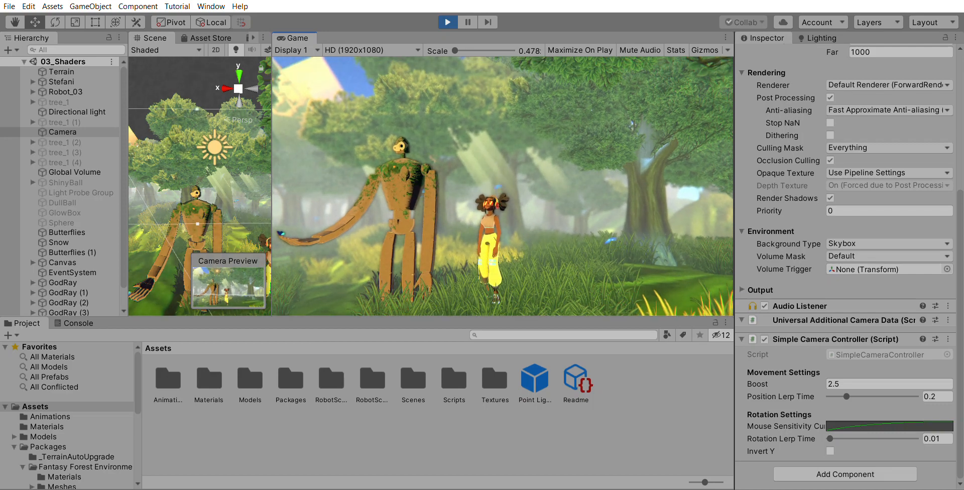
scroll(70, 181, "down", 7)
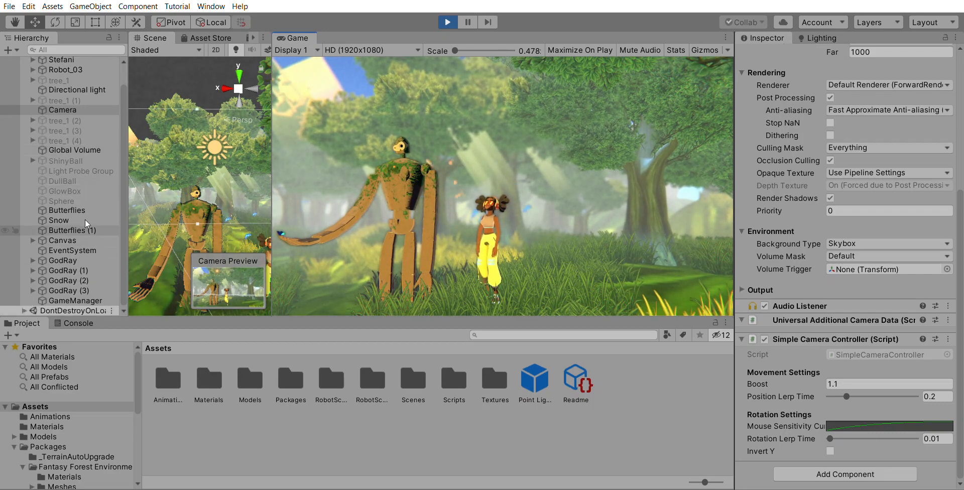
Step: Examine the Canvas's Image object, including its source image, Rect Transform and Icy Overlay script settings
left_click(32, 240)
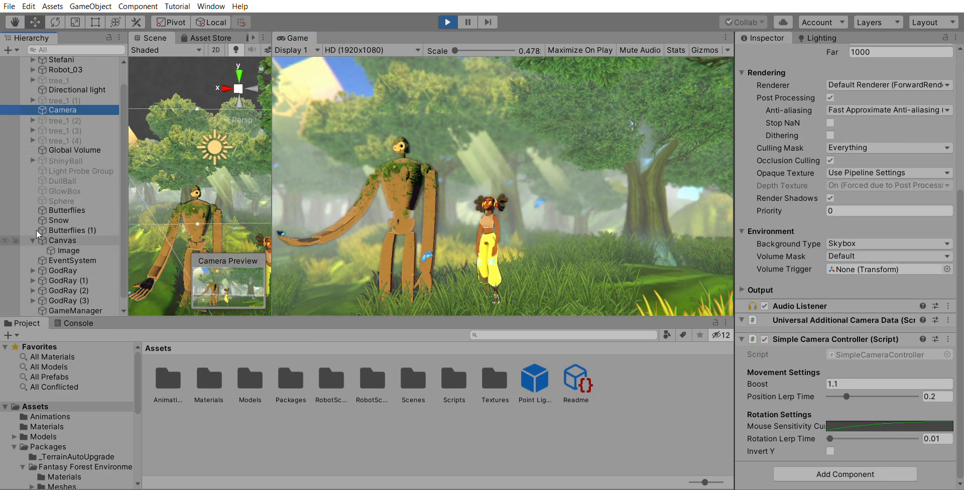
left_click(59, 249)
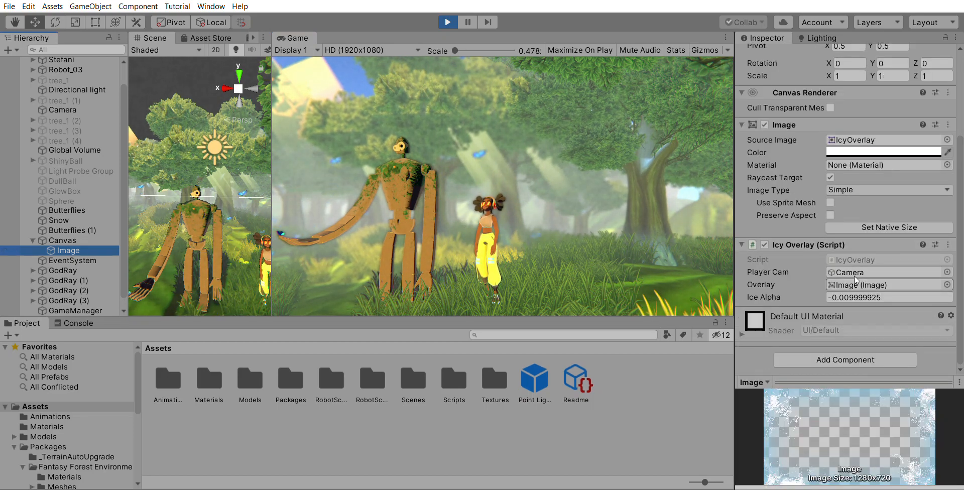
left_click(596, 185)
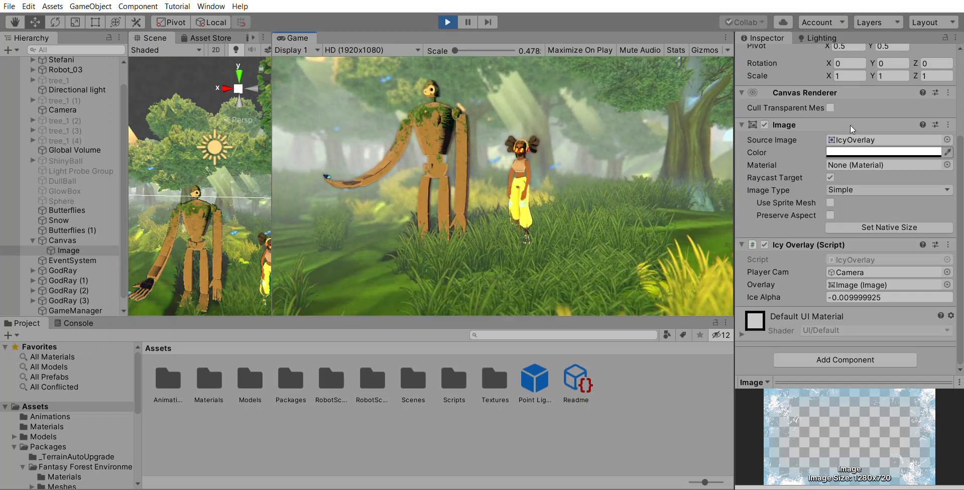
scroll(771, 61, "up", 3)
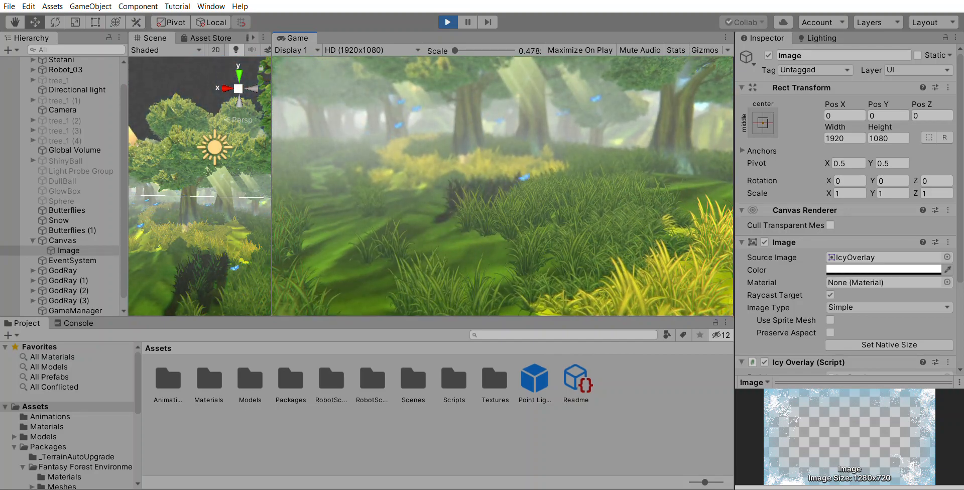
Step: Restart play mode and open the Mossy_Cel material assigned as Mat 03 in Robot_03's Change Mat script
left_click(447, 20)
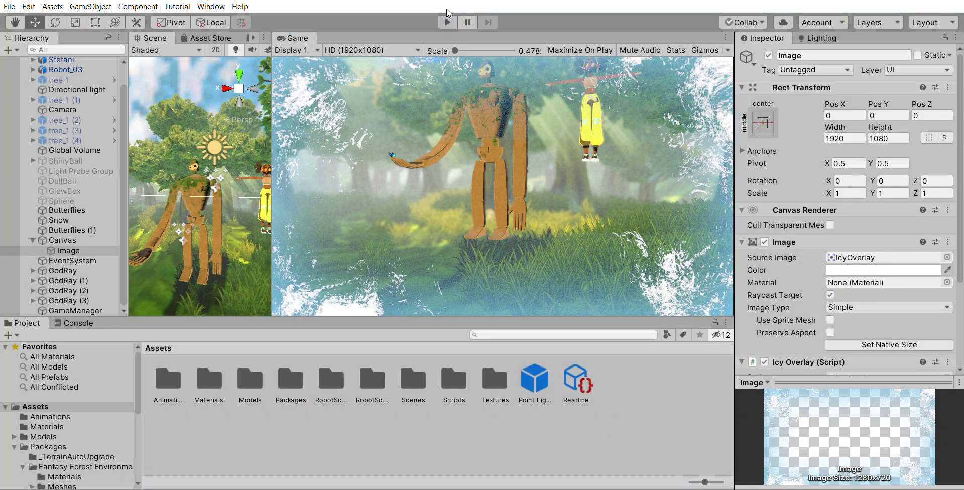
left_click(447, 20)
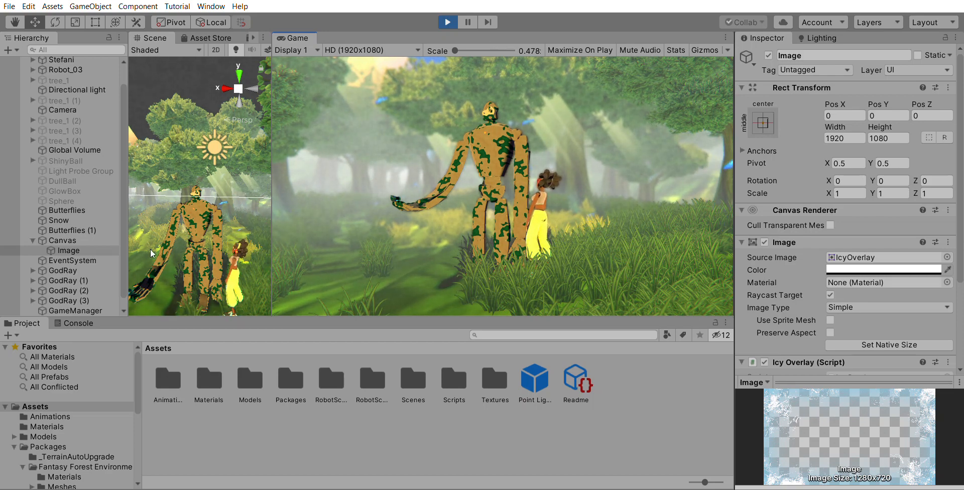
scroll(69, 238, "down", 1)
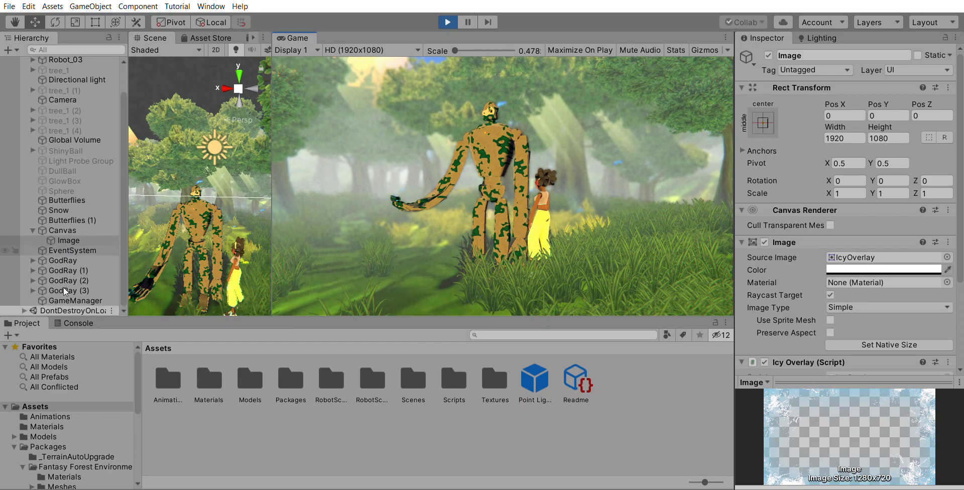
scroll(73, 183, "up", 3)
left_click(70, 92)
scroll(784, 359, "down", 5)
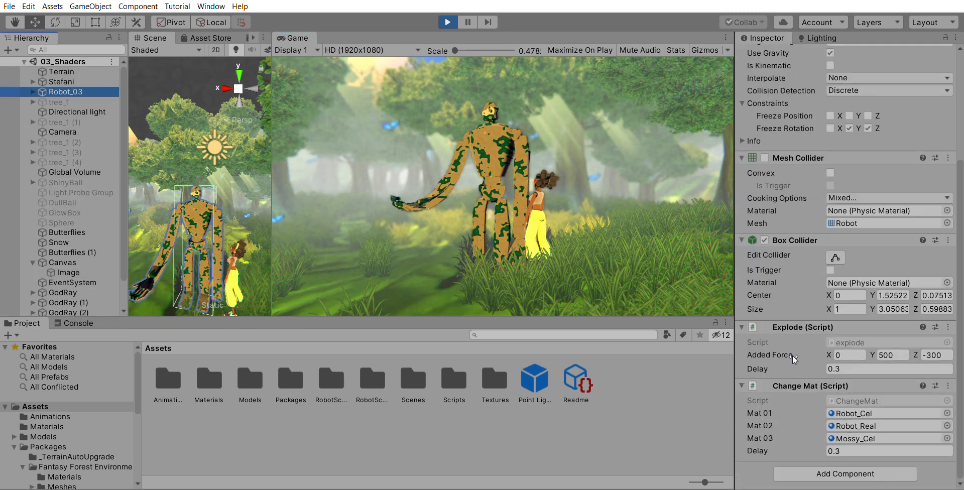
left_click(856, 438)
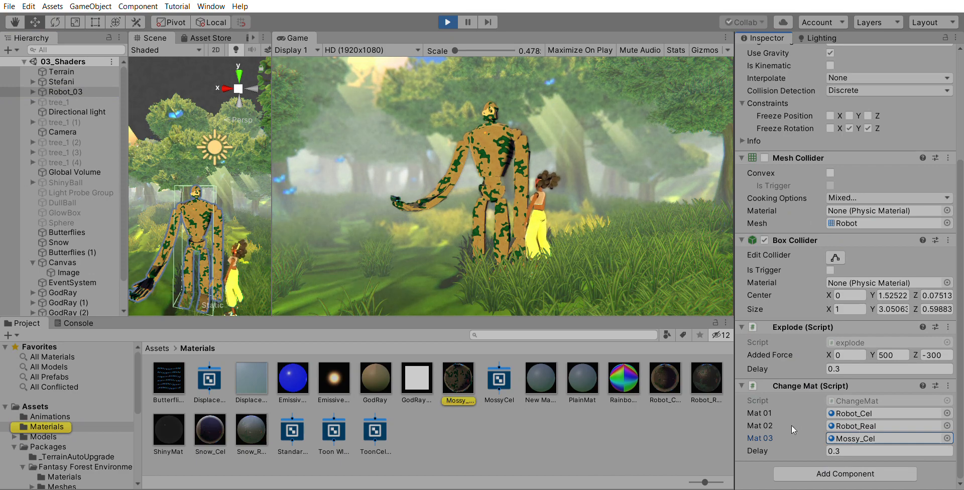
left_click(459, 377)
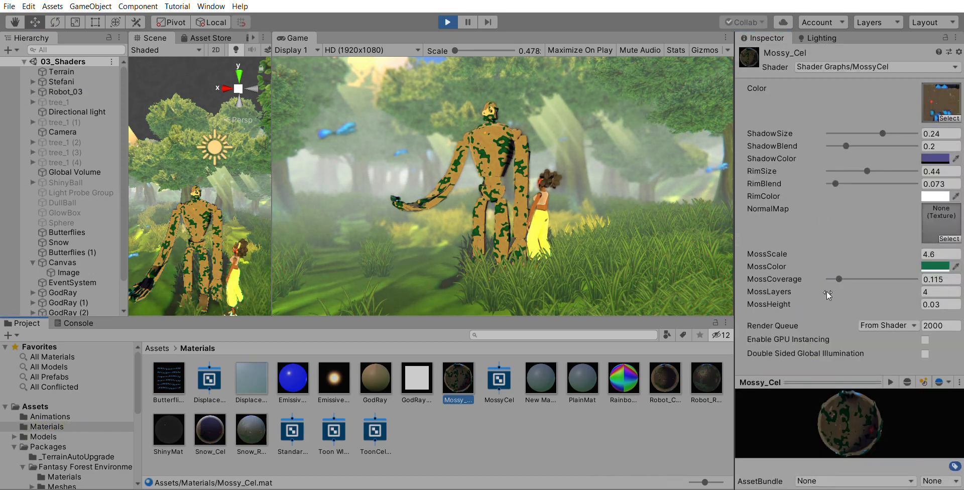
Step: Set the Mossy_Cel material's MossCoverage to 0.173 and frame the robot's upper body in the Scene view
mouse_move(838, 279)
left_mouse_down()
mouse_move(839, 265)
mouse_move(902, 269)
mouse_move(833, 267)
mouse_move(844, 267)
left_mouse_up()
scroll(225, 223, "up", 7)
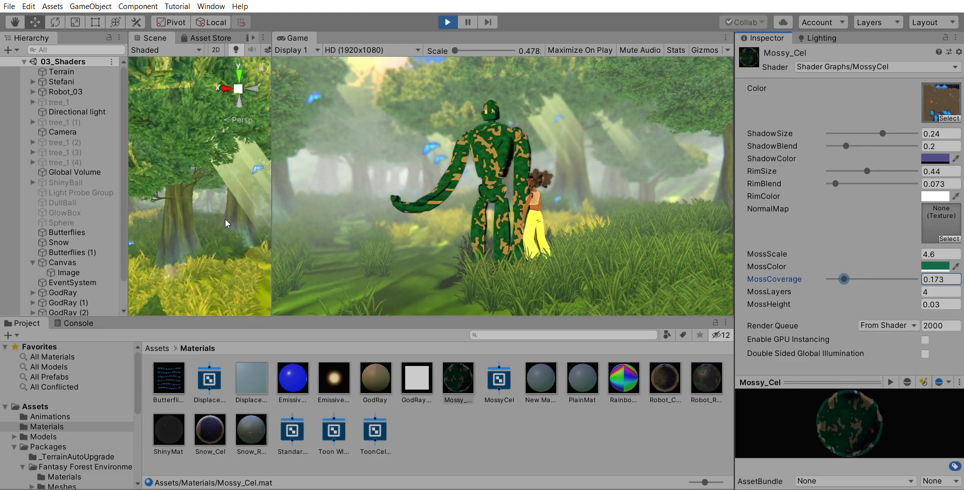
scroll(225, 223, "down", 3)
left_click_drag(228, 230, 176, 271, "alt")
scroll(207, 204, "up", 4)
scroll(207, 204, "down", 4)
left_click_drag(208, 207, 215, 219, "alt")
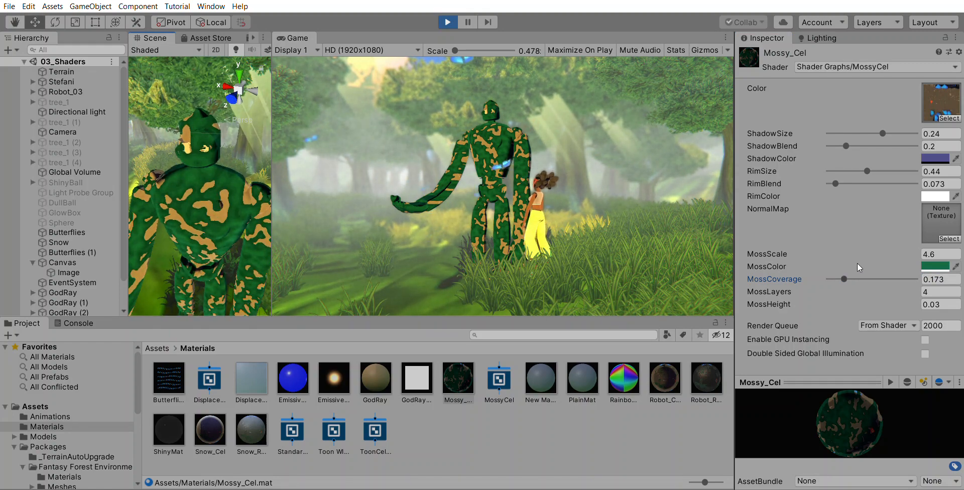
Step: Set the Mossy_Cel material's MossCoverage to 0.283 and its MossLayers to 4
mouse_move(836, 267)
left_mouse_down()
mouse_move(852, 270)
mouse_move(839, 270)
left_mouse_up()
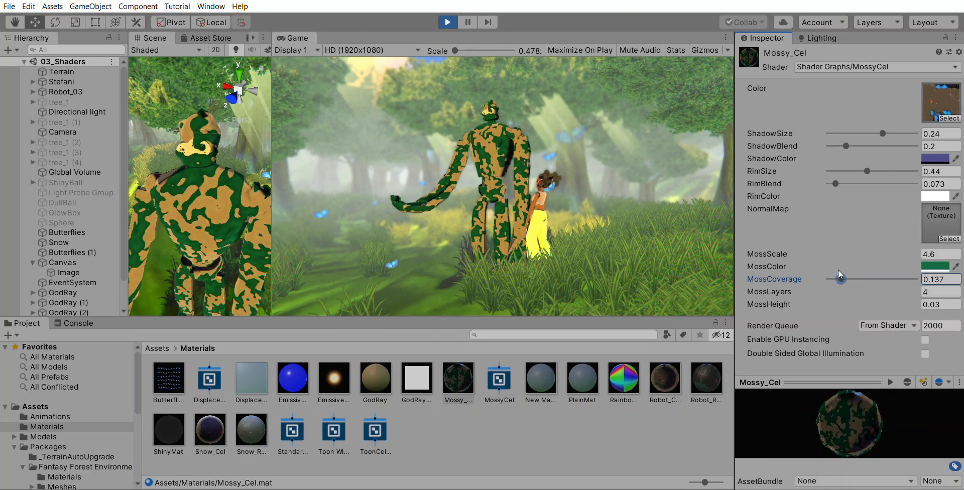
left_click_drag(780, 289, 853, 270)
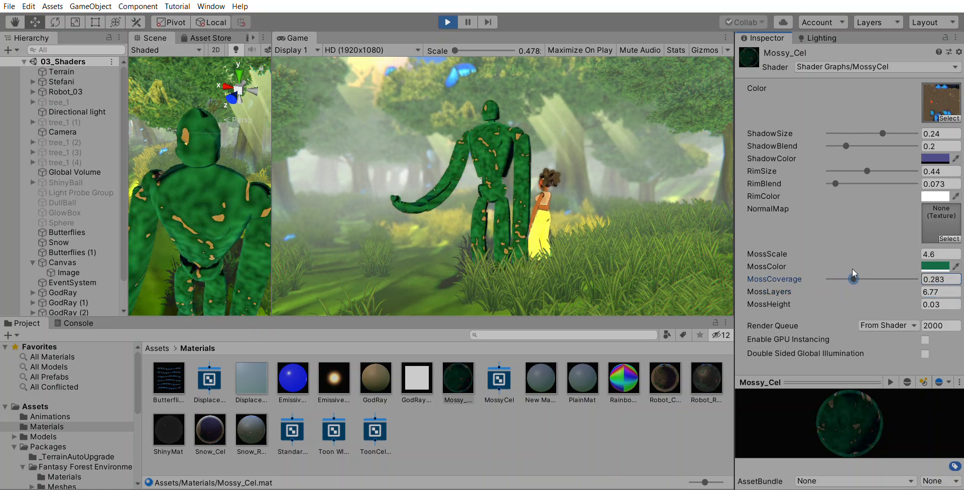
left_click_drag(793, 281, 756, 282)
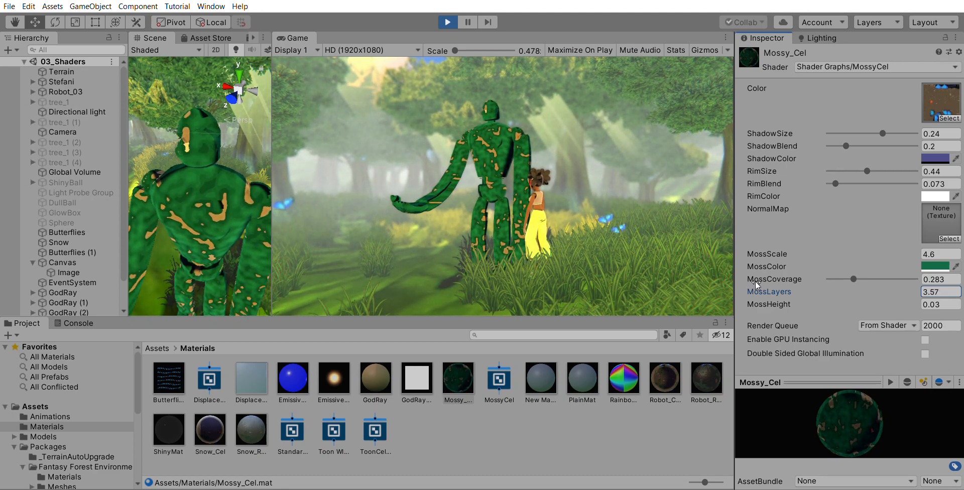
type("4")
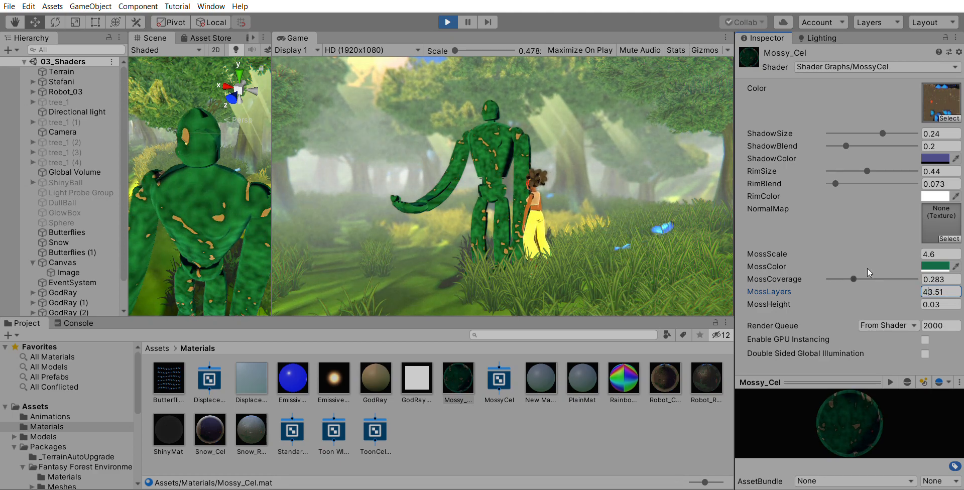
type("4")
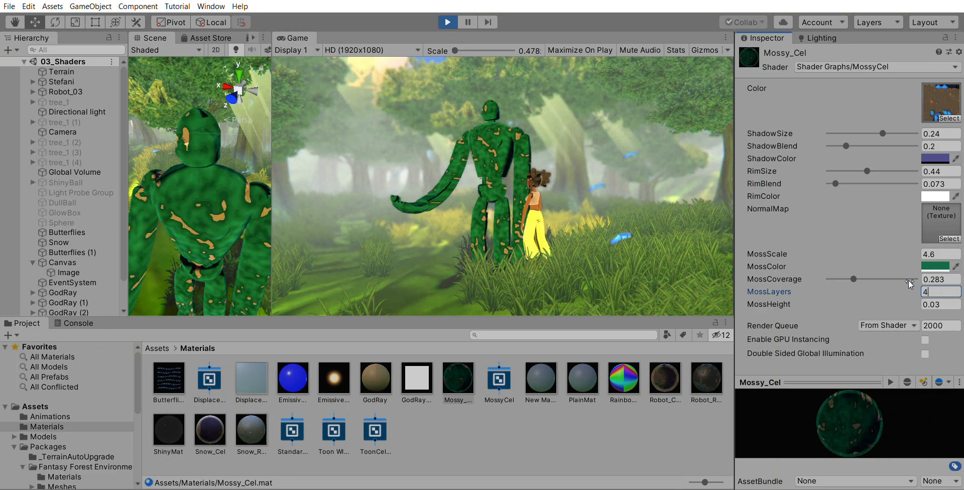
key("Tab")
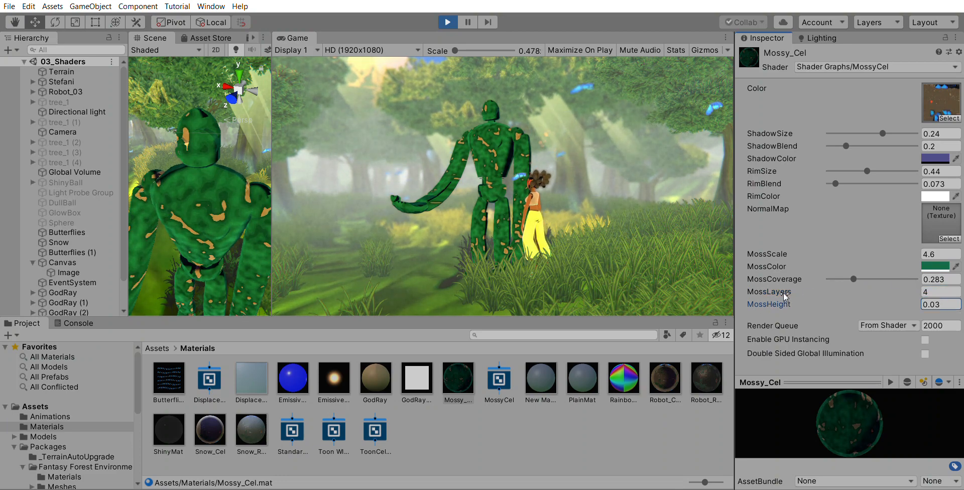
Step: Try other MossHeight values on the Mossy_Cel material, ending back at 0.03
type("0.11")
left_click_drag(787, 293, 787, 294)
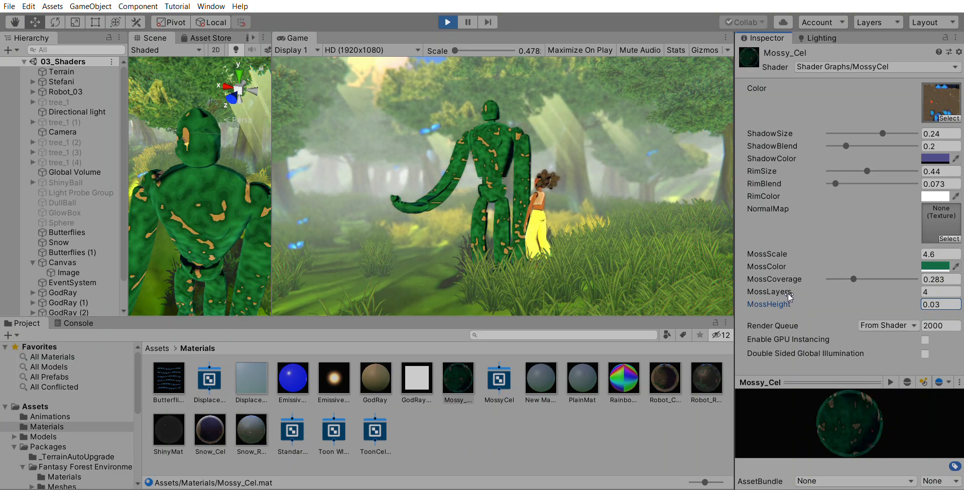
left_click_drag(787, 293, 788, 293)
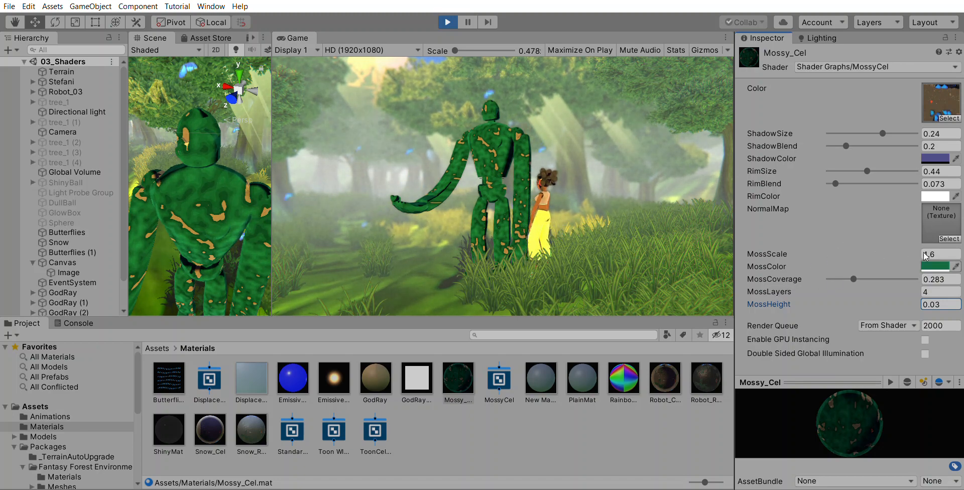
Step: Set the Mossy_Cel material's MossScale to 31.92 and its MossCoverage to 0.13
left_click_drag(765, 251, 598, 232)
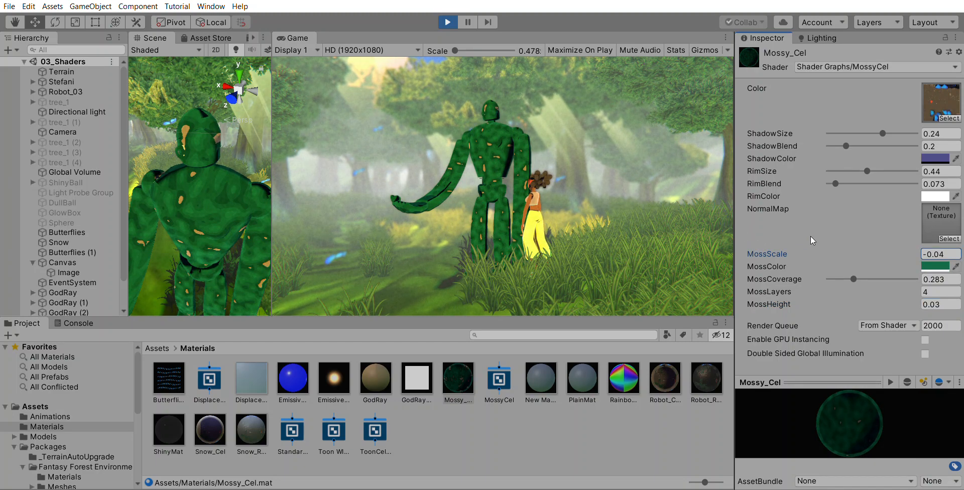
left_click_drag(810, 236, 888, 231)
left_click_drag(763, 252, 337, 281)
left_click_drag(848, 266, 839, 267)
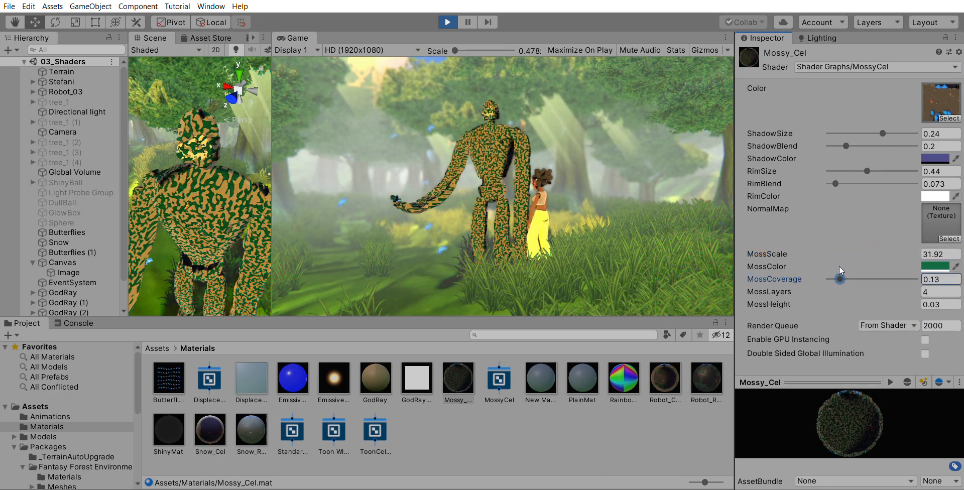
Step: Cycle the robot through its alternative materials in the running Game view
left_click(579, 143)
key("space")
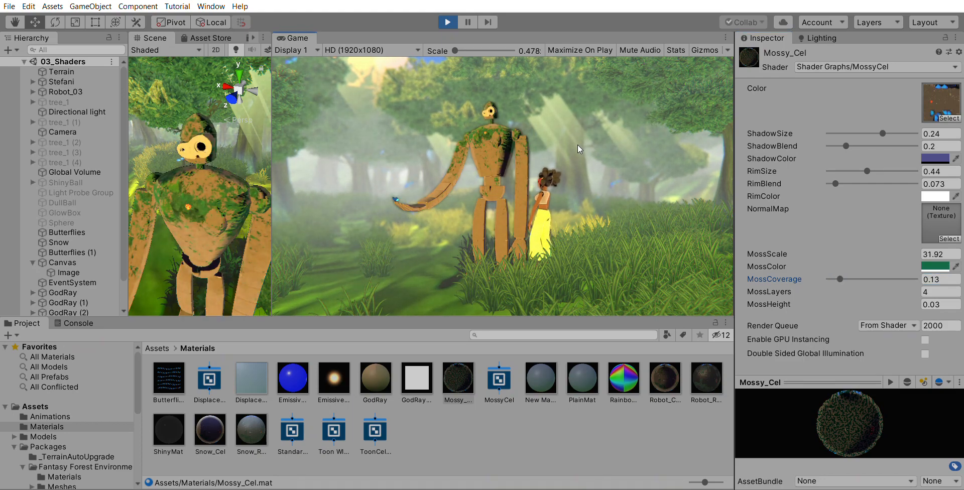
key("space")
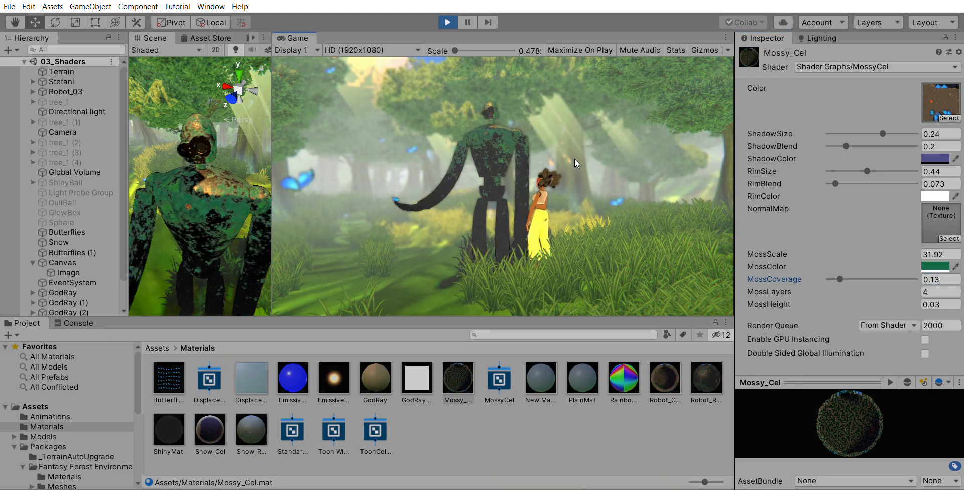
key("space")
key("space")
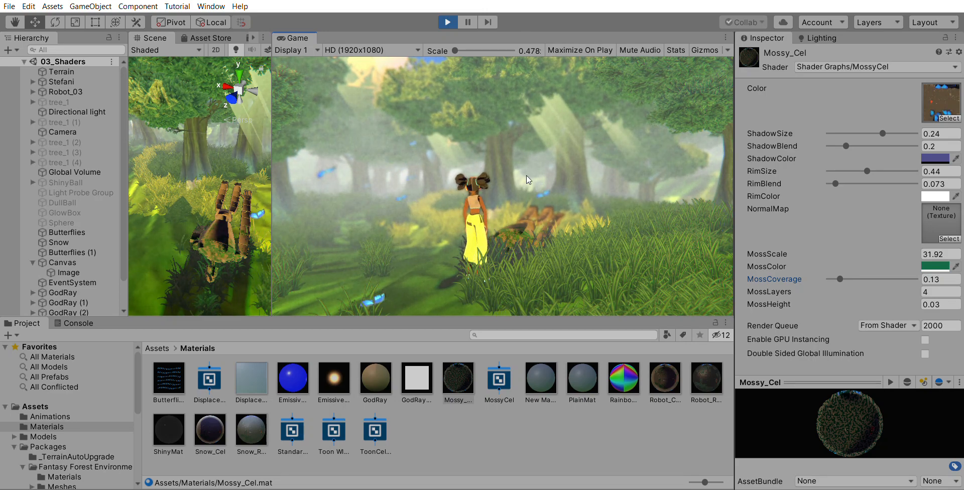
Step: Walk the girl character around the robot lying in the grass in the running game
key("w")
key("d")
key("s")
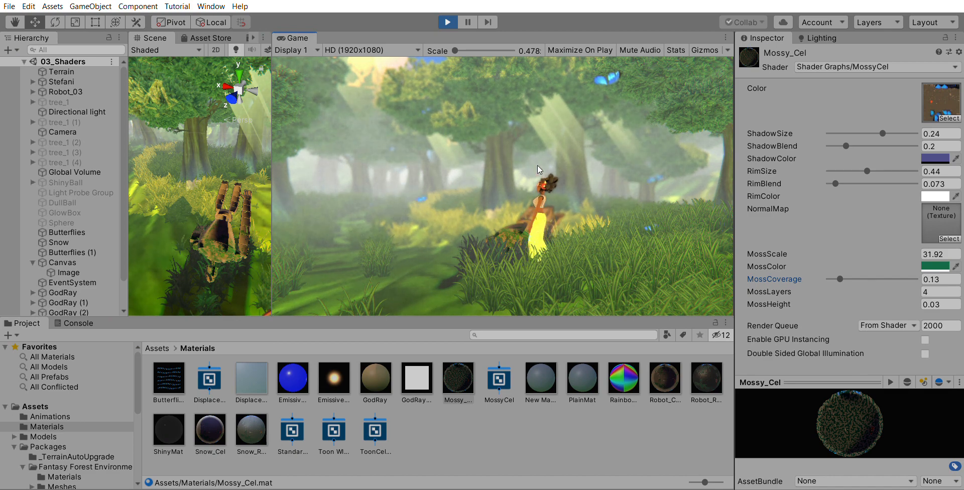
key("a")
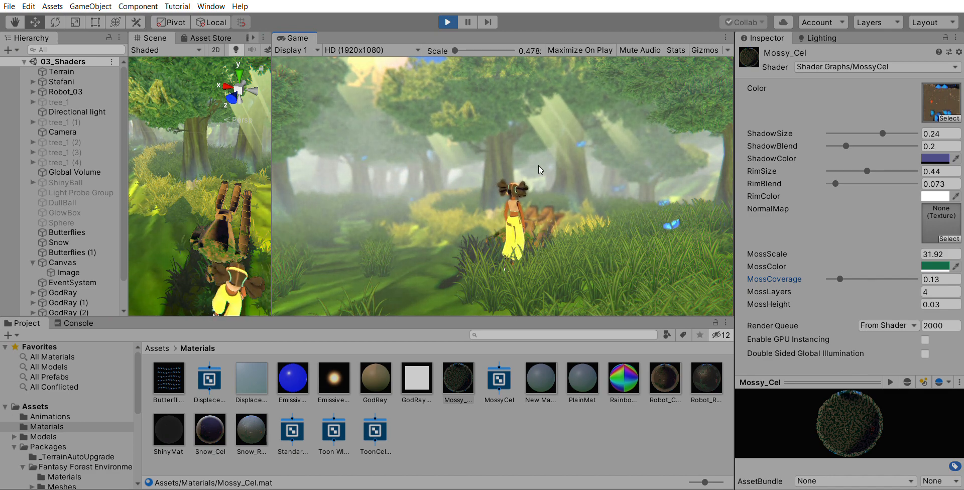